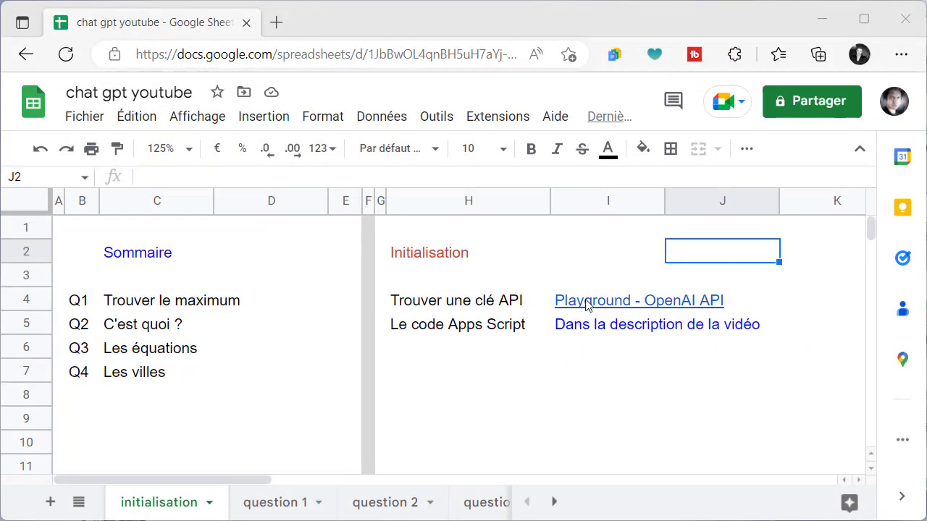
- From the OpenAI API playground, go to View API keys and create a new secret key
{"action": "mouse_move", "coordinate": [591, 306]}
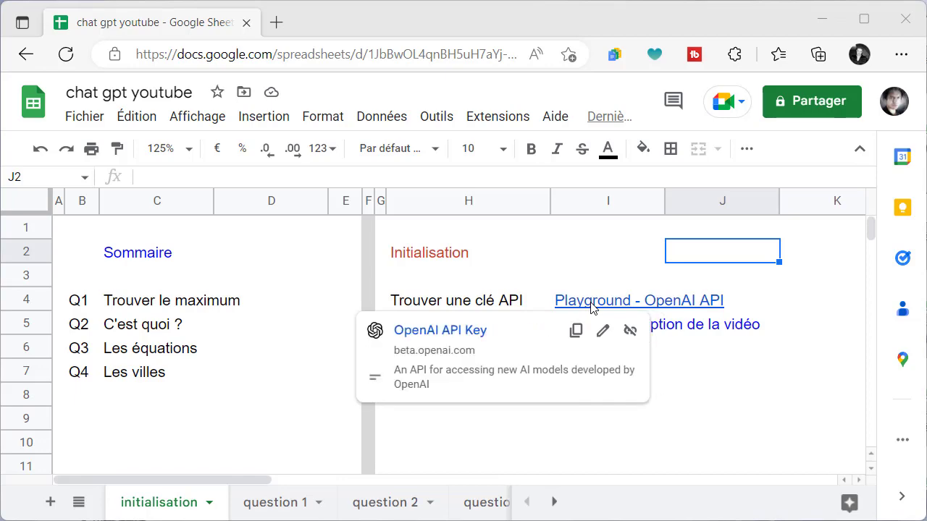
{"action": "left_click", "coordinate": [486, 332]}
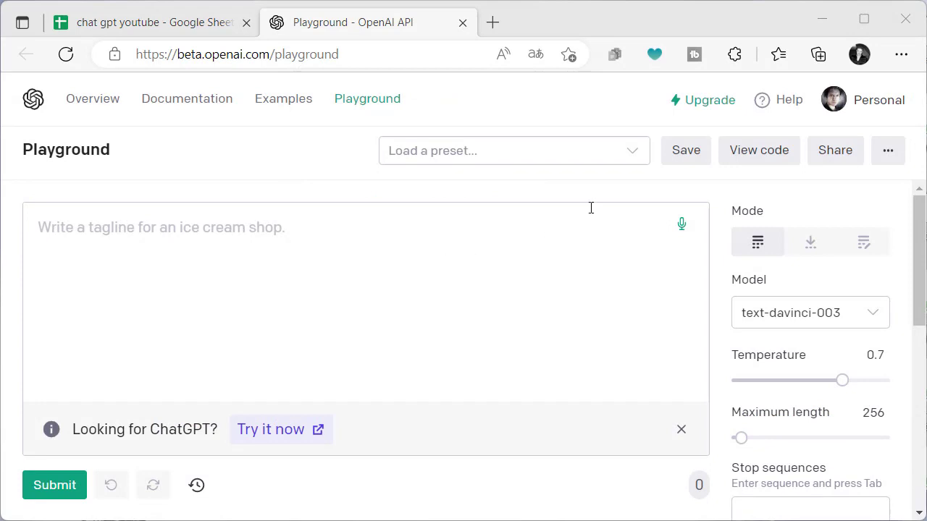
{"action": "left_click", "coordinate": [835, 102]}
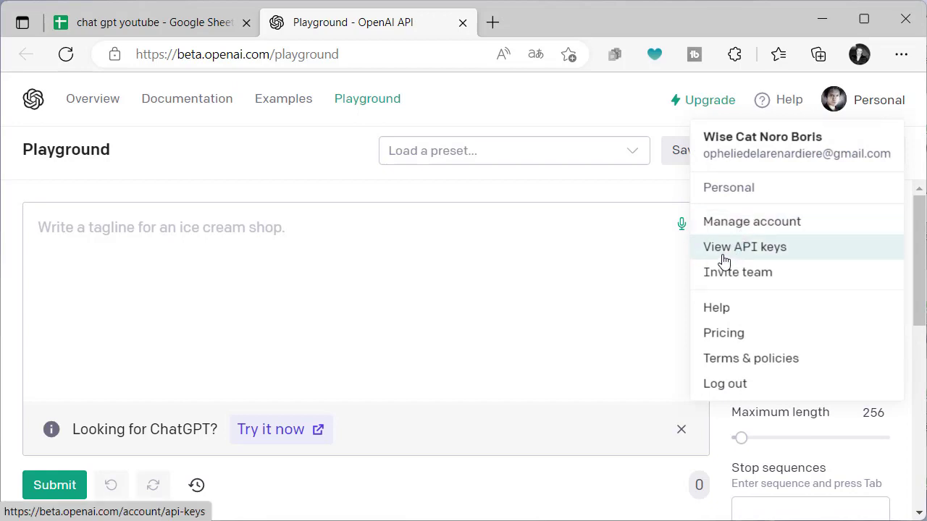
{"action": "left_click", "coordinate": [724, 261]}
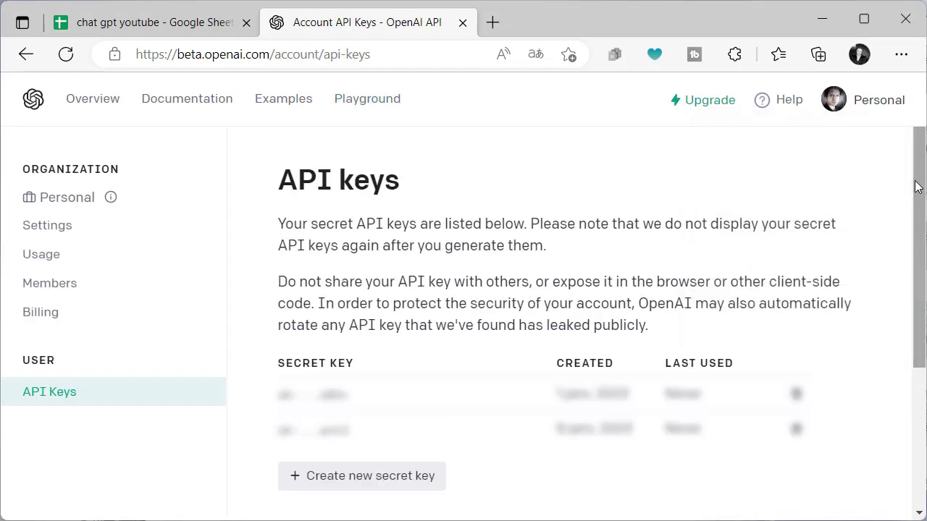
{"action": "left_click", "coordinate": [335, 491]}
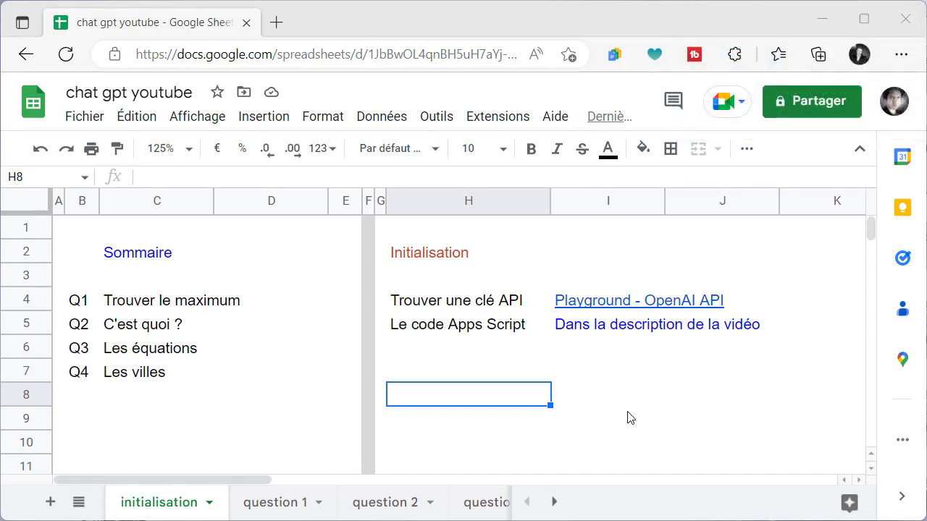
- Open the spreadsheet's Apps Script editor from the Extensions menu
{"action": "left_click", "coordinate": [420, 393]}
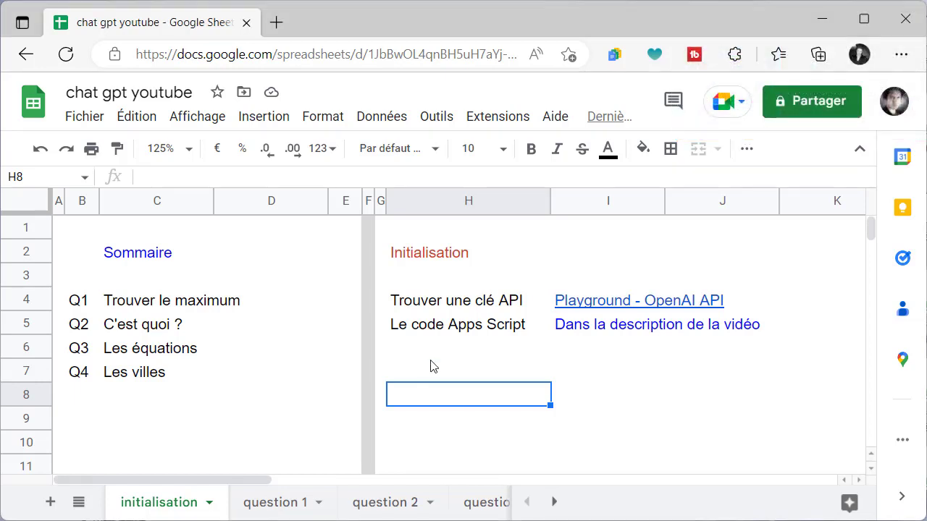
{"action": "left_click", "coordinate": [502, 119]}
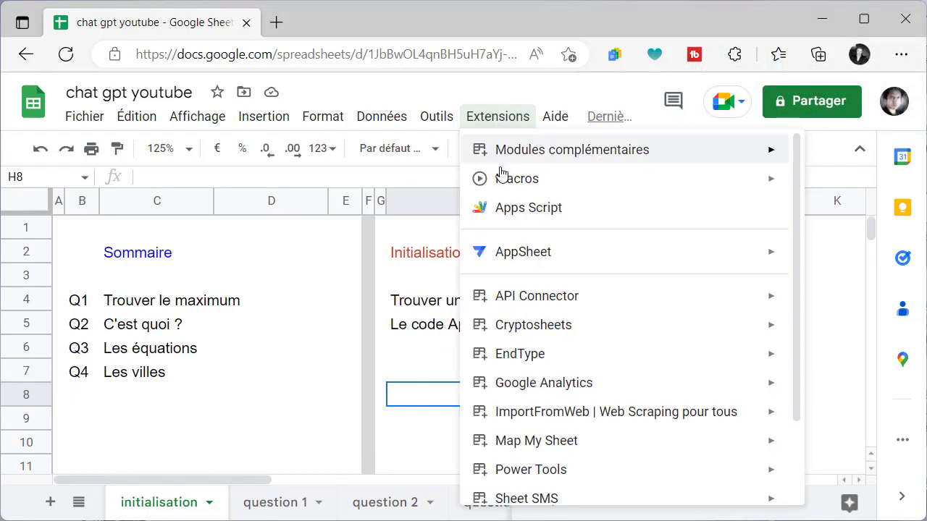
{"action": "left_click", "coordinate": [505, 217]}
- Review Code.gs with the API_KEY, run the gpt script, and return to the spreadsheet
{"action": "scroll", "coordinate": [914, 320], "scroll_direction": "down", "scroll_amount": 3}
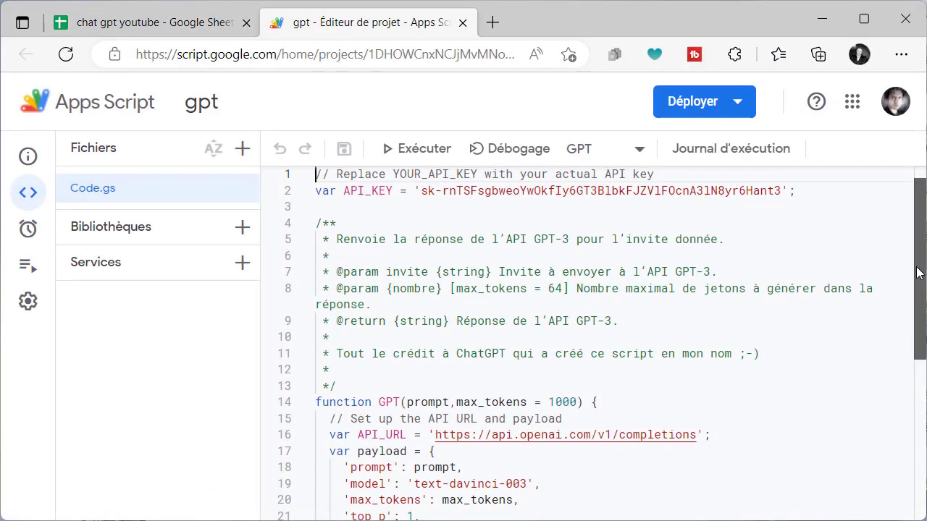
{"action": "left_click_drag", "start_coordinate": [914, 320], "coordinate": [913, 433]}
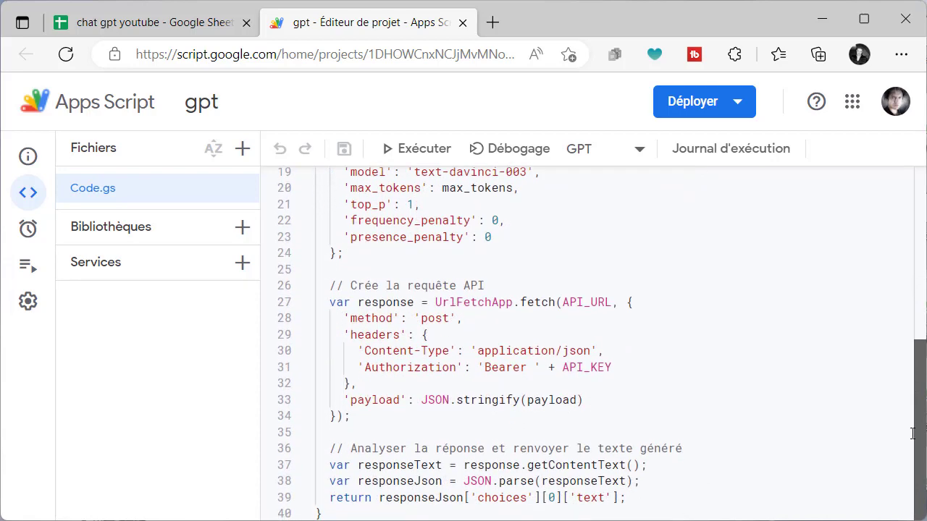
{"action": "scroll", "coordinate": [906, 331], "scroll_direction": "up", "scroll_amount": 10}
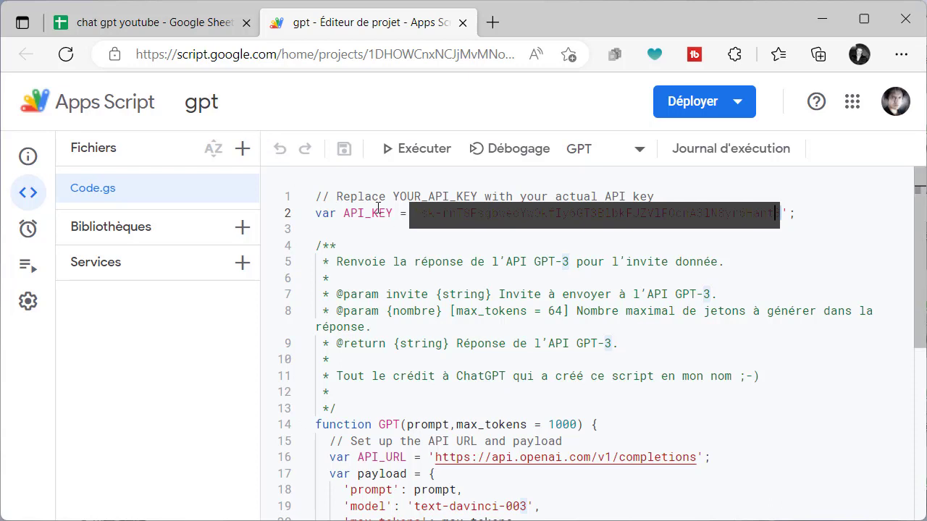
{"action": "left_click", "coordinate": [409, 160]}
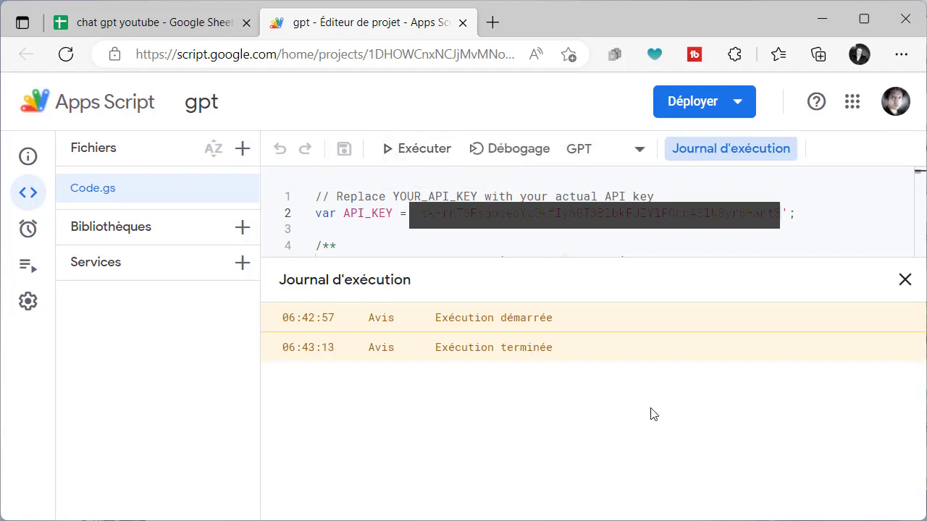
{"action": "left_click", "coordinate": [178, 24]}
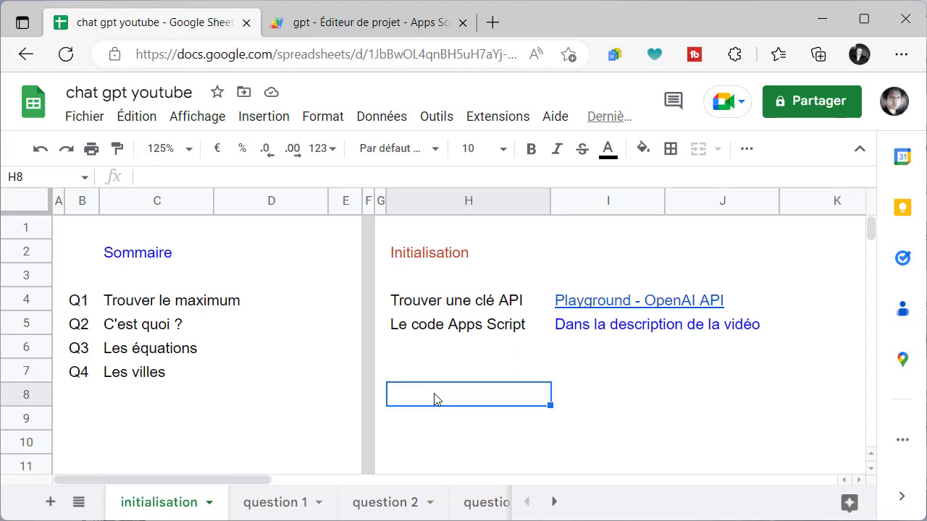
- On question 1, start B9 with =gpt("qui a le plus plus gros score "&
{"action": "left_click", "coordinate": [272, 502]}
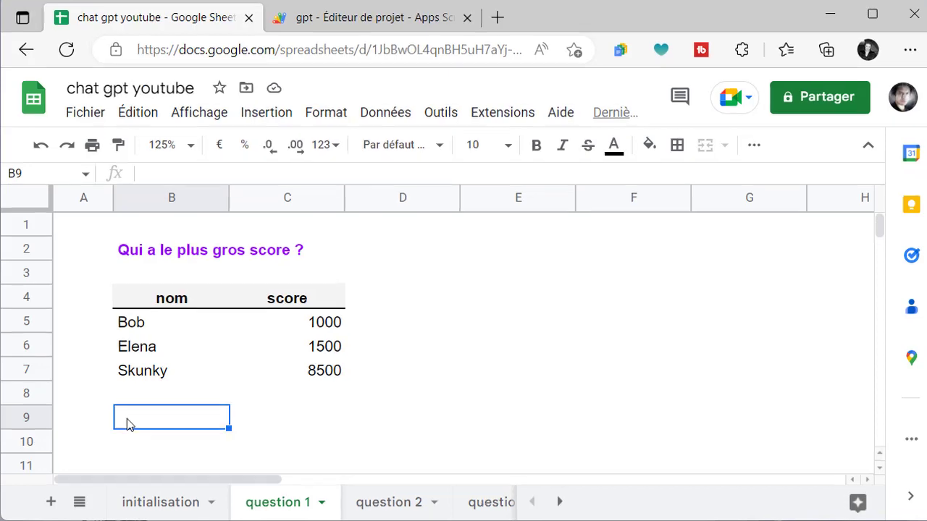
{"action": "type", "text": "=gpt"}
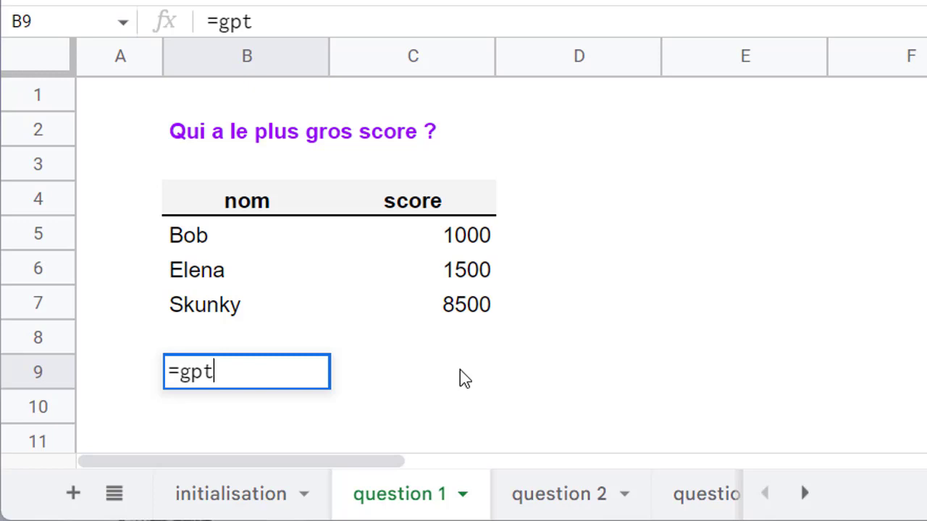
{"action": "type", "text": "(\""}
{"action": "type", "text": "qui a le plus plus gros score"}
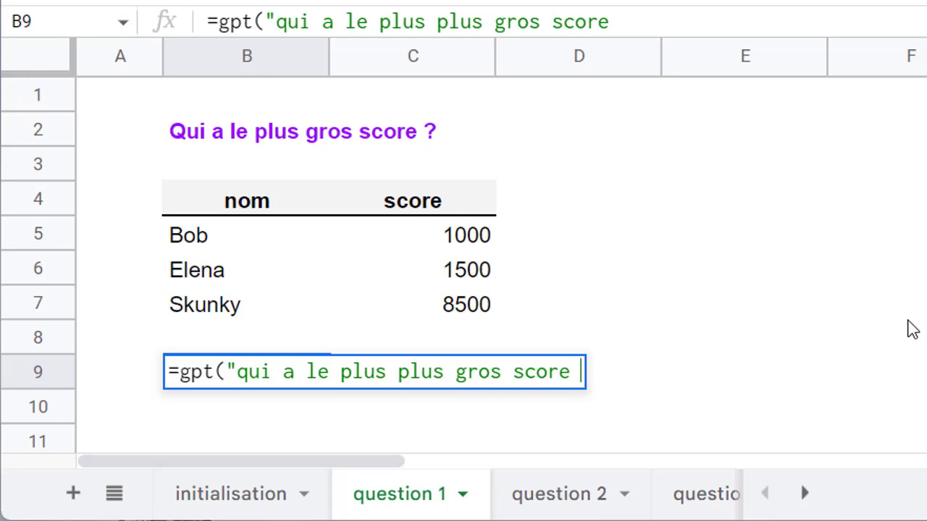
{"action": "type", "text": " \"&"}
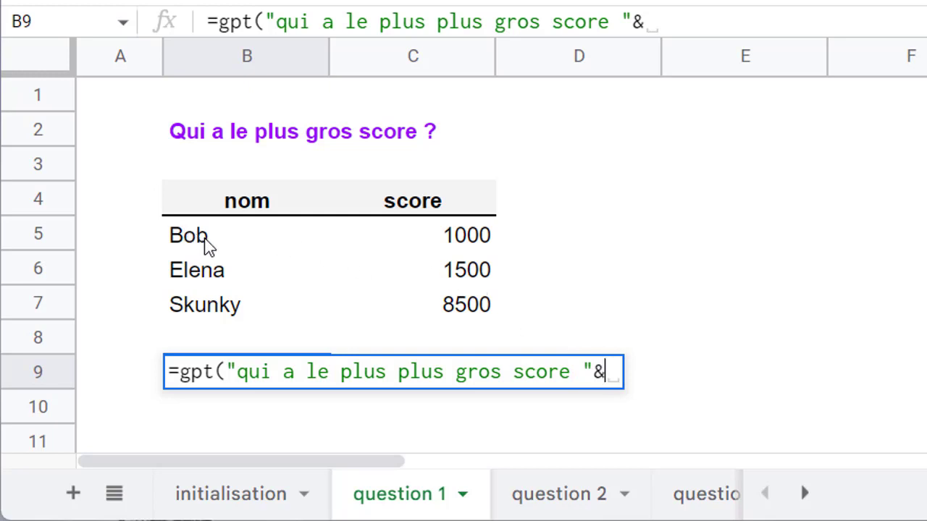
- Append names B5, B6, B7 and scores C5, C6, C7 joined with &, then close the parenthesis
{"action": "left_click", "coordinate": [206, 245]}
{"action": "type", "text": "&"}
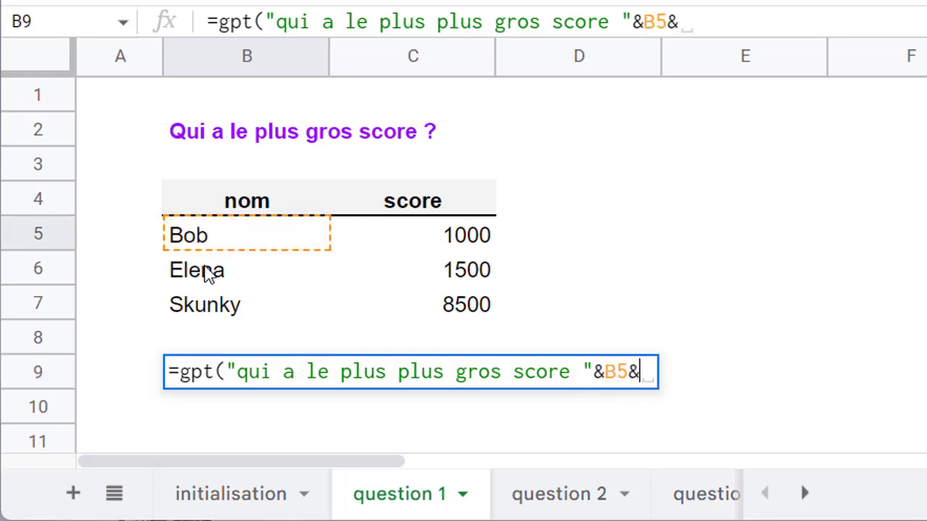
{"action": "left_click", "coordinate": [206, 278]}
{"action": "type", "text": "&"}
{"action": "left_click", "coordinate": [207, 305]}
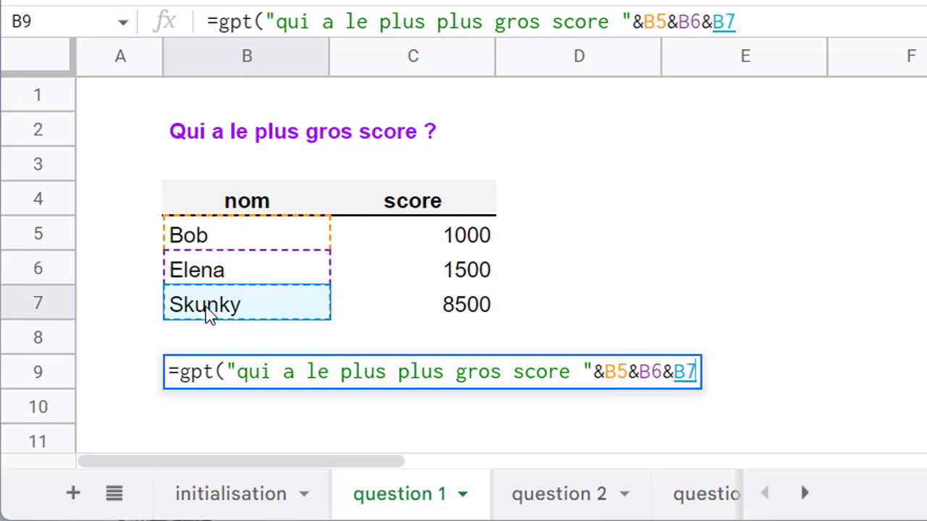
{"action": "type", "text": "&"}
{"action": "left_click", "coordinate": [405, 234]}
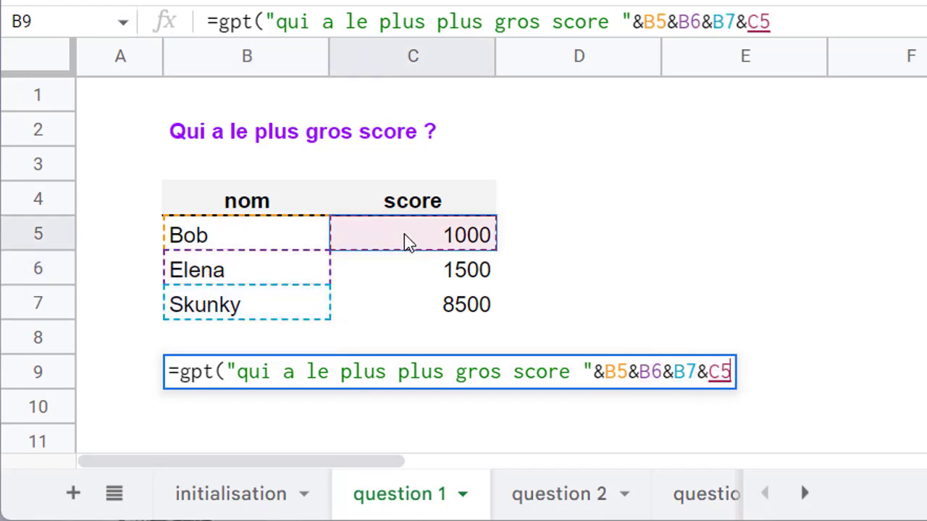
{"action": "type", "text": "&"}
{"action": "left_click", "coordinate": [407, 271]}
{"action": "type", "text": "&"}
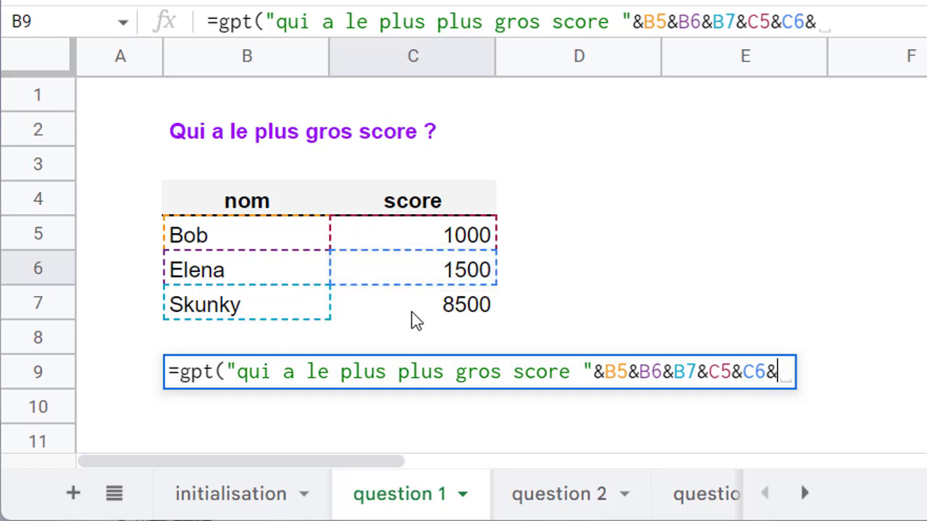
{"action": "left_click", "coordinate": [412, 313]}
{"action": "type", "text": ")"}
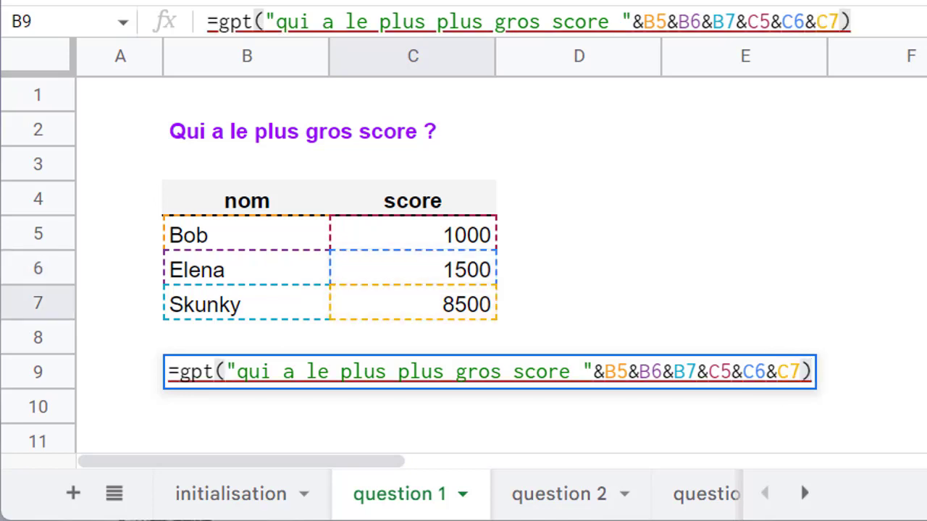
- Rework the B9 gpt formula to reference the range B4:C7, now showing '2. #VALUE!'
{"action": "key", "text": "Return"}
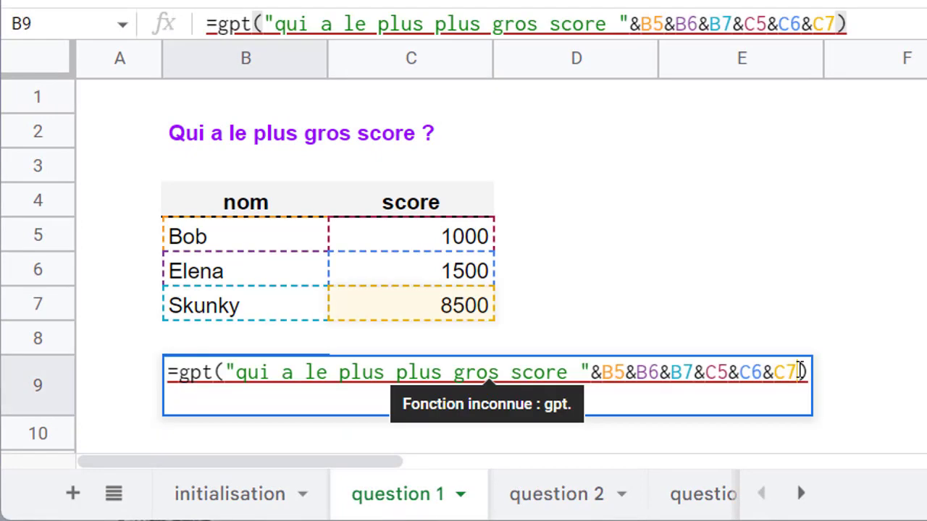
{"action": "key", "text": "BackSpace"}
{"action": "key", "text": "BackSpace"}
{"action": "key", "text": "BackSpace"}
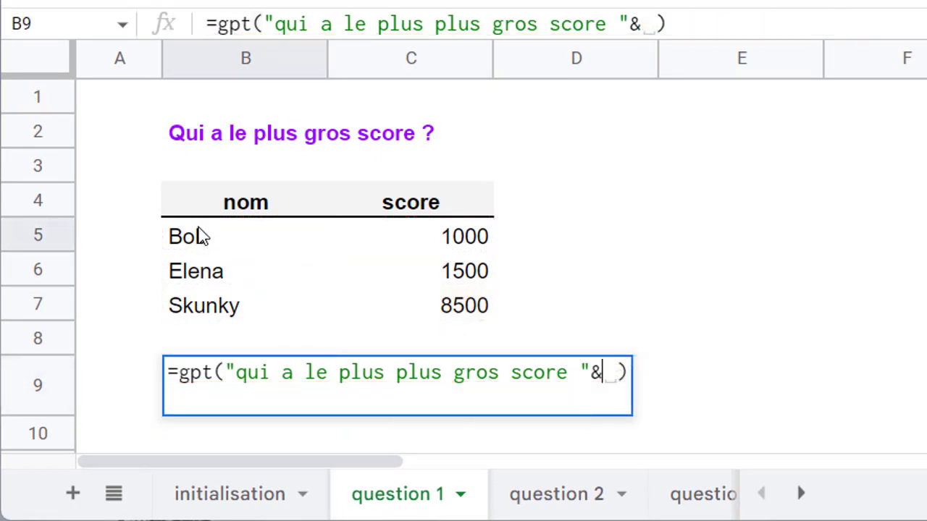
{"action": "left_click_drag", "start_coordinate": [201, 209], "coordinate": [426, 307]}
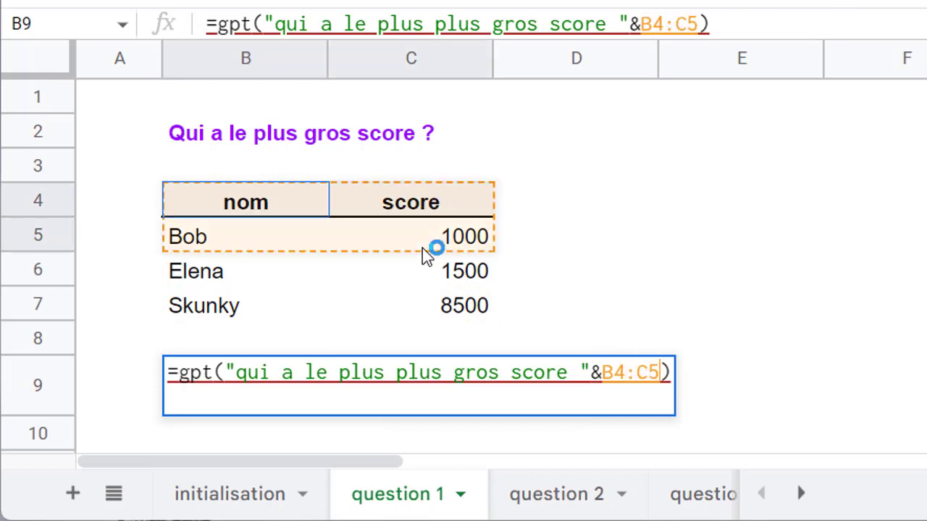
{"action": "key", "text": "Return"}
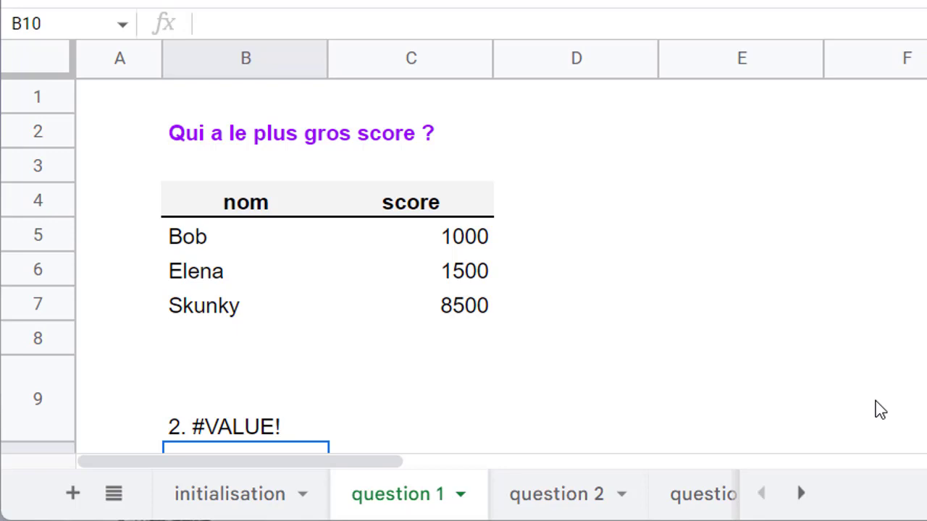
- On question 2, enter =gpt("C'est quoi ?"&A4) in B4
{"action": "left_click", "coordinate": [555, 498]}
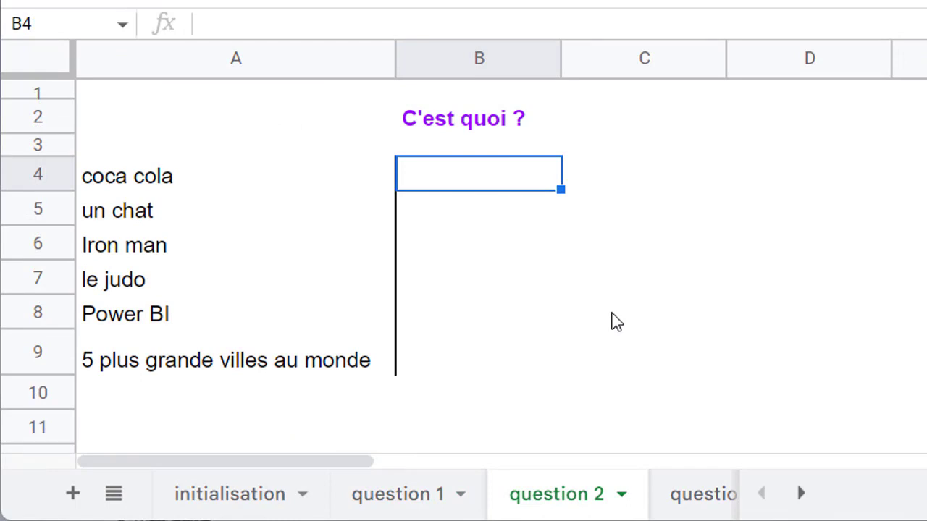
{"action": "type", "text": "=g"}
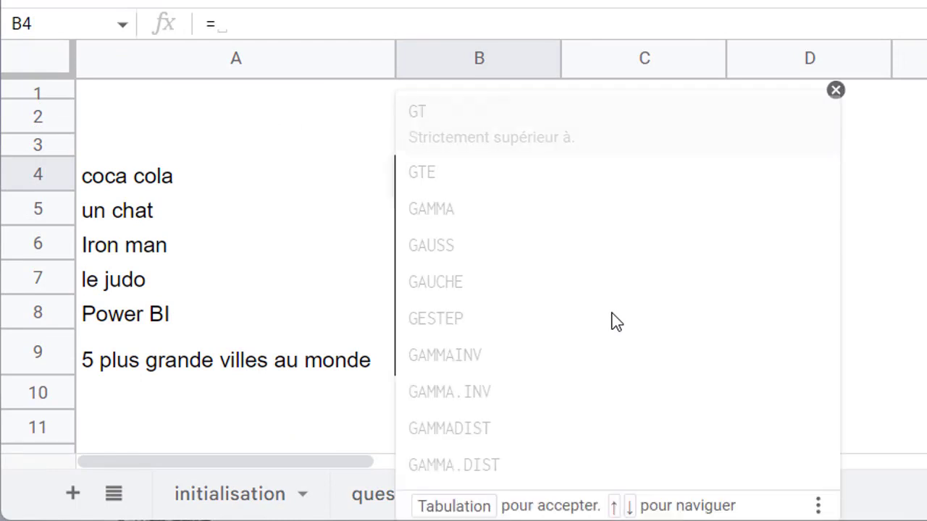
{"action": "type", "text": "pt(\"C'est quoi"}
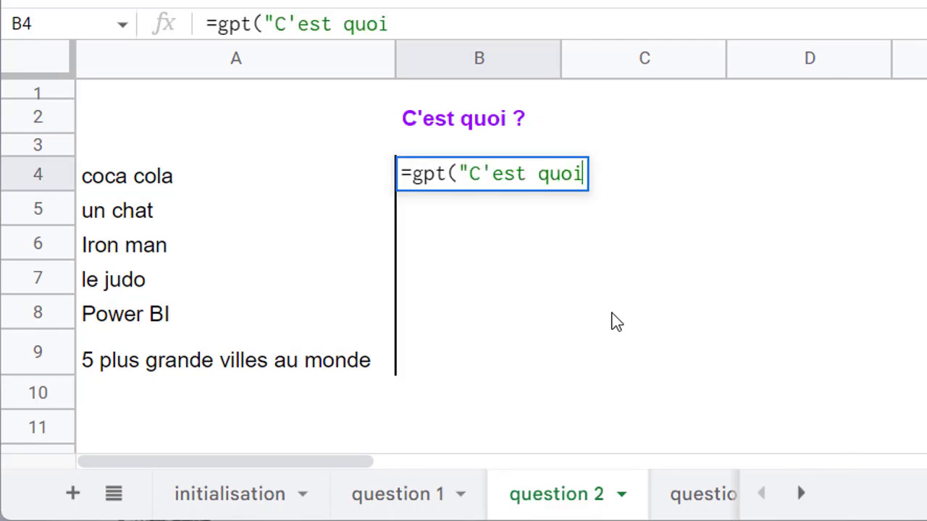
{"action": "type", "text": " ?\"&"}
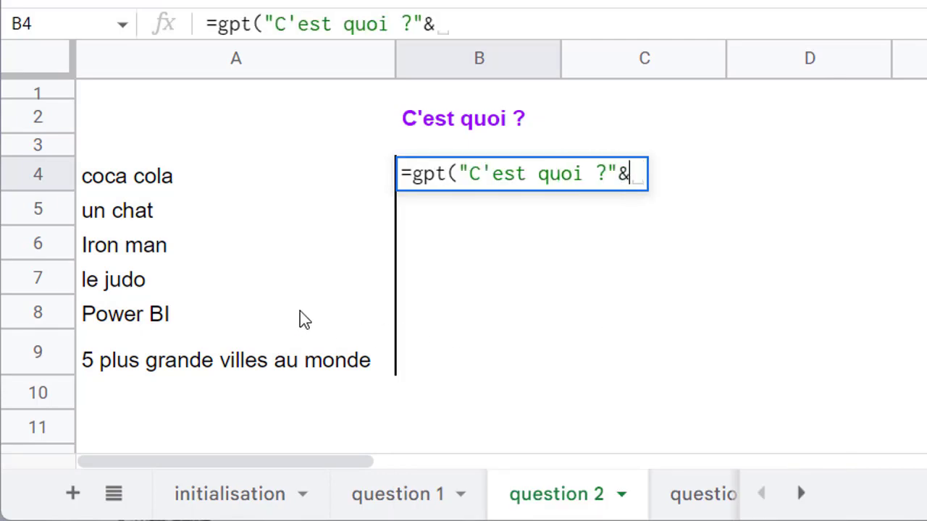
{"action": "left_click", "coordinate": [126, 179]}
{"action": "type", "text": ")"}
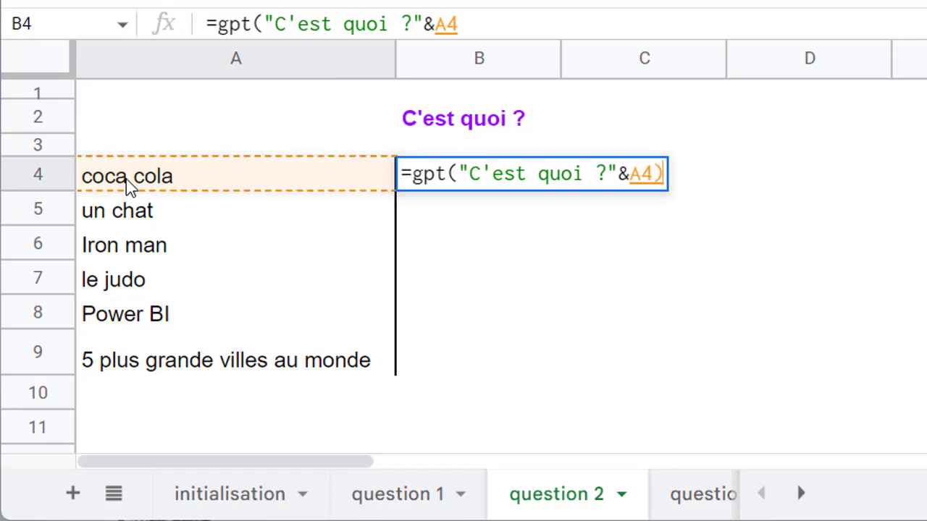
{"action": "key", "text": "Return"}
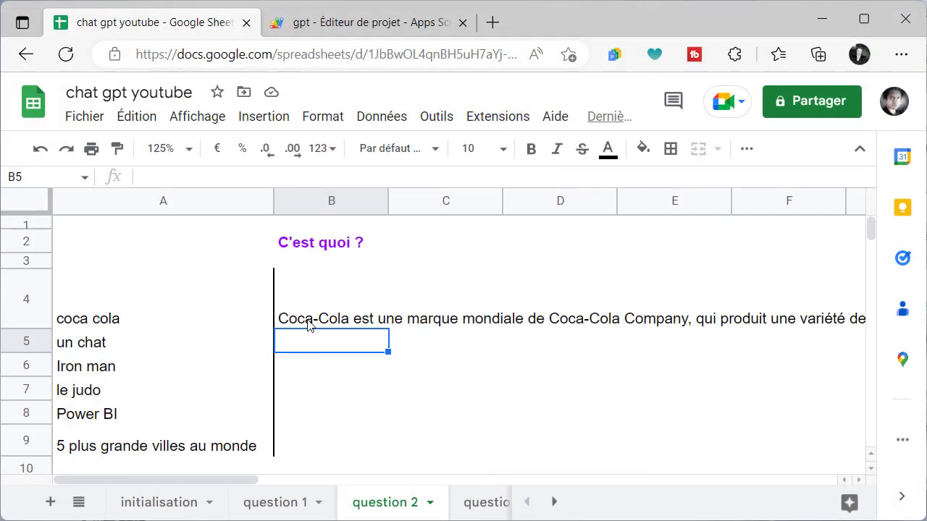
{"action": "left_click", "coordinate": [308, 326]}
{"action": "key", "text": "Right"}
{"action": "key", "text": "Right"}
{"action": "key", "text": "Right"}
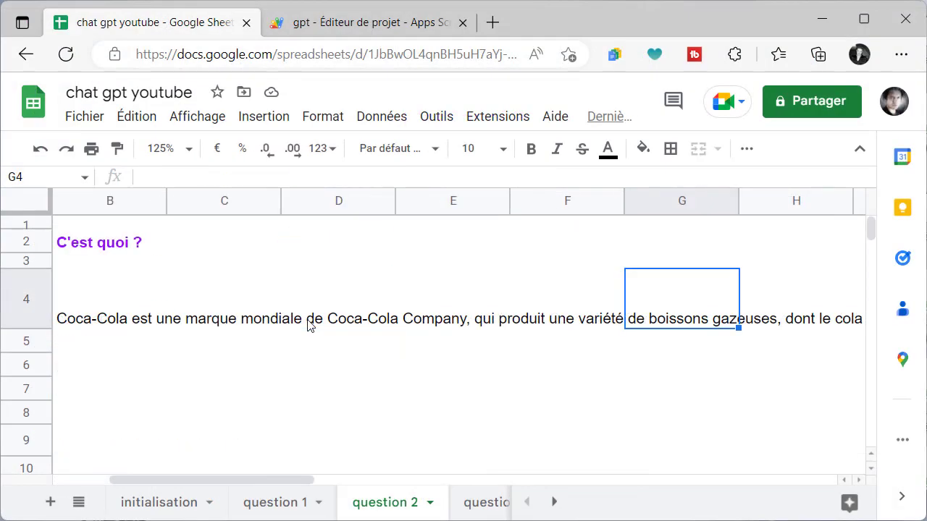
{"action": "key", "text": "Right"}
{"action": "key", "text": "Right"}
{"action": "key", "text": "Right"}
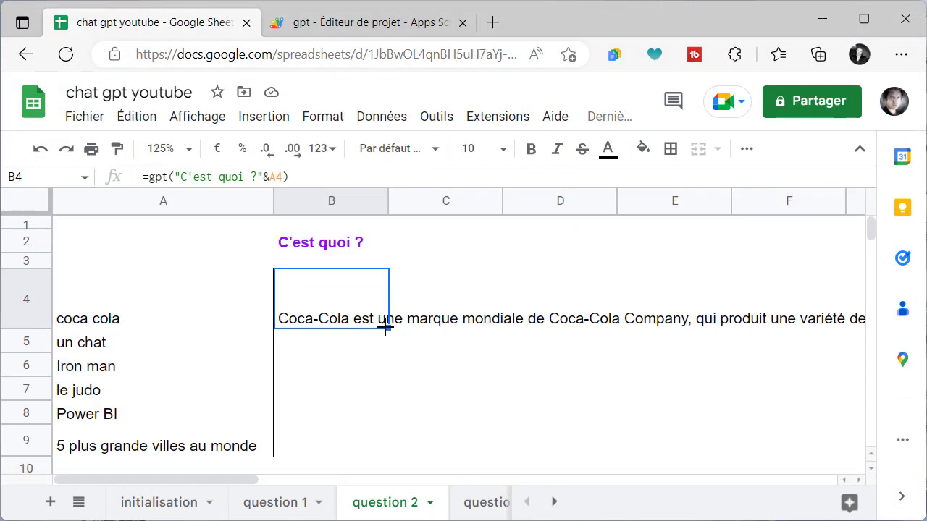
- Fill the B4 formula down to B9 and check the formulas in B8 and B9
{"action": "left_click_drag", "start_coordinate": [384, 328], "coordinate": [370, 446]}
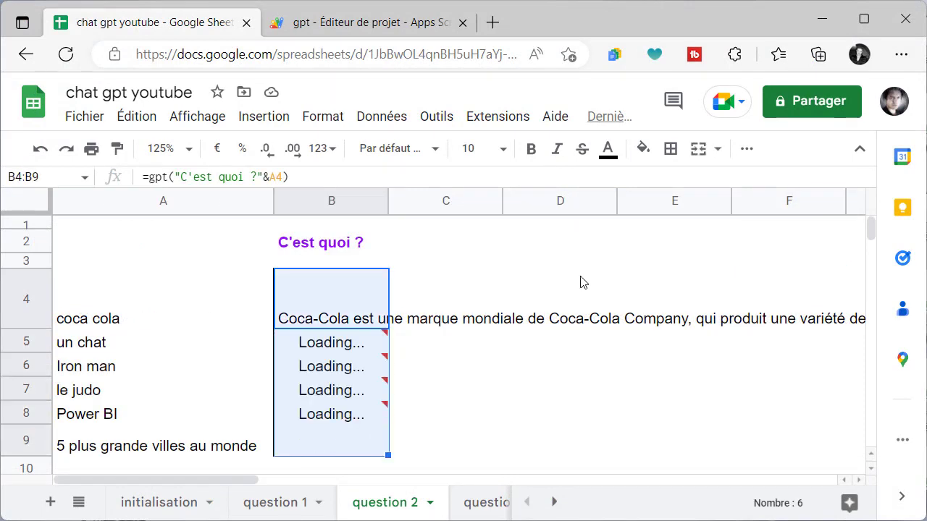
{"action": "left_click", "coordinate": [305, 344]}
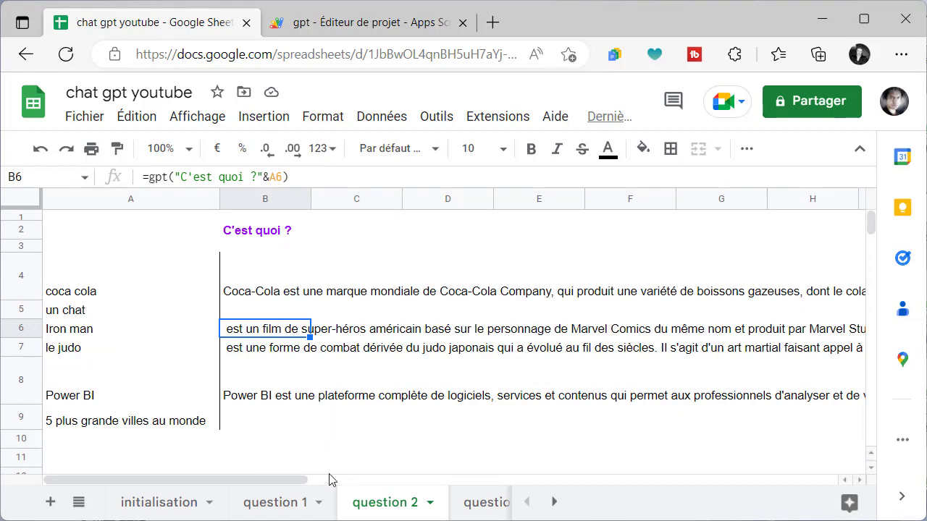
{"action": "mouse_move", "coordinate": [296, 484]}
{"action": "left_mouse_down"}
{"action": "mouse_move", "coordinate": [456, 496]}
{"action": "mouse_move", "coordinate": [796, 497]}
{"action": "left_mouse_up"}
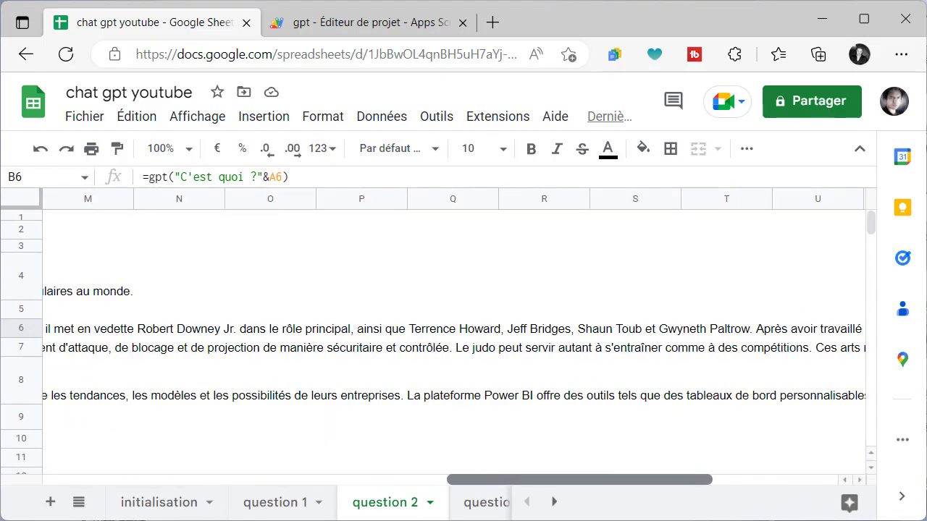
{"action": "left_click_drag", "start_coordinate": [797, 496], "coordinate": [271, 486]}
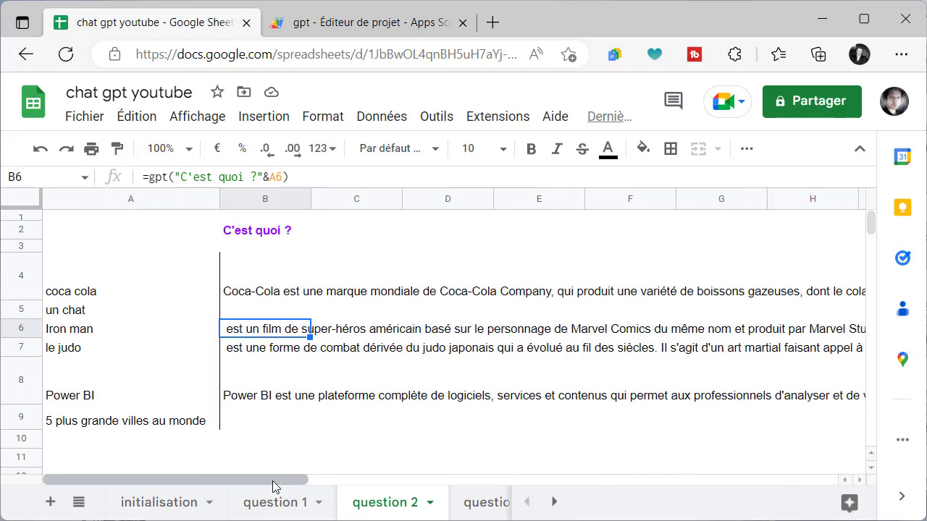
{"action": "left_click", "coordinate": [252, 400]}
{"action": "left_click", "coordinate": [252, 428]}
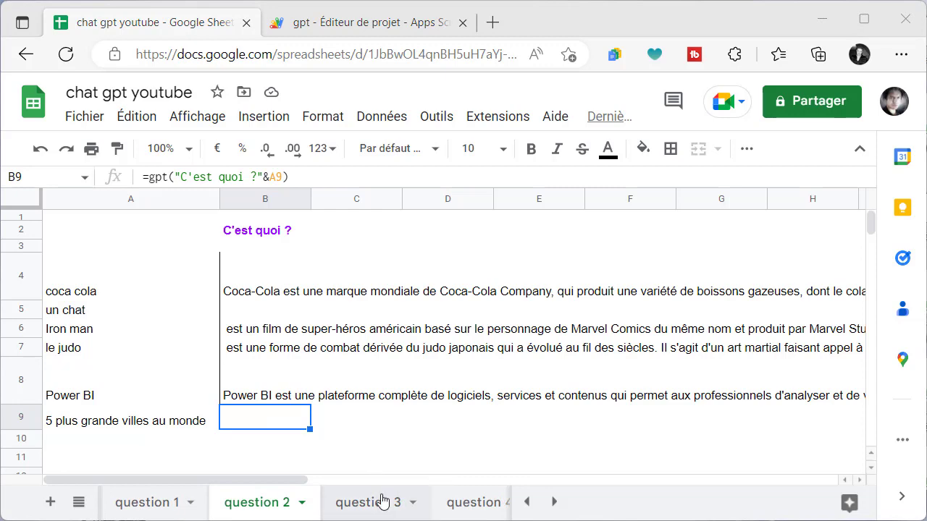
- On question 3, enter =gpt("peux-tu résoudre cette équation ? "&B4) in D4
{"action": "left_click", "coordinate": [379, 502]}
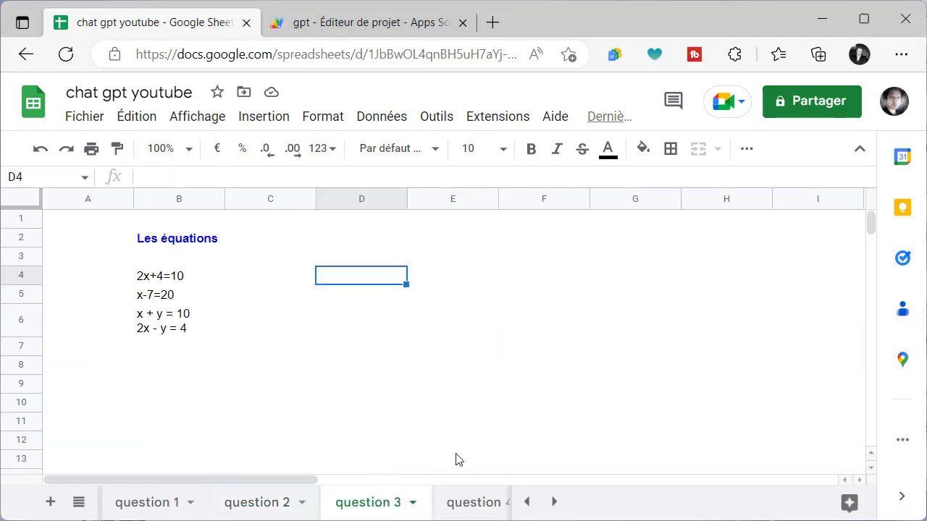
{"action": "type", "text": "=g"}
{"action": "type", "text": "pt"}
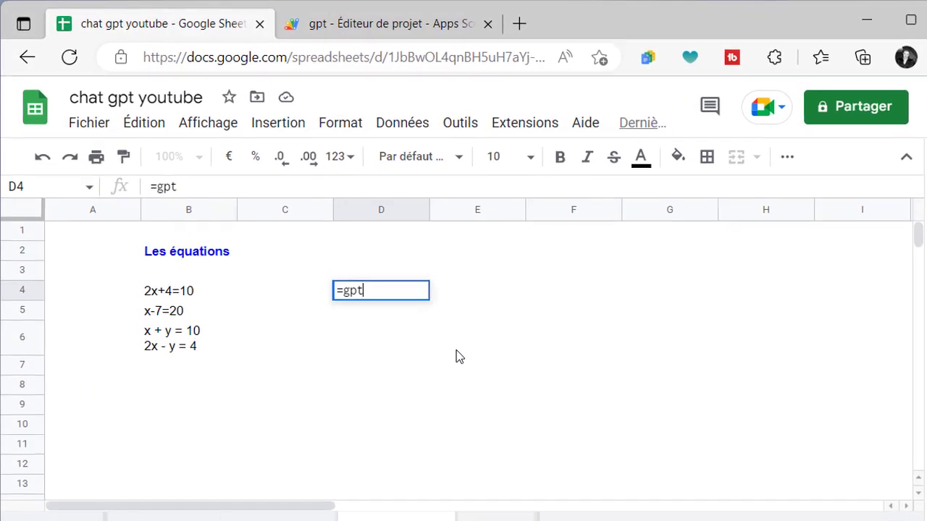
{"action": "type", "text": "(\"peux-tu résoudre cette équation ? \""}
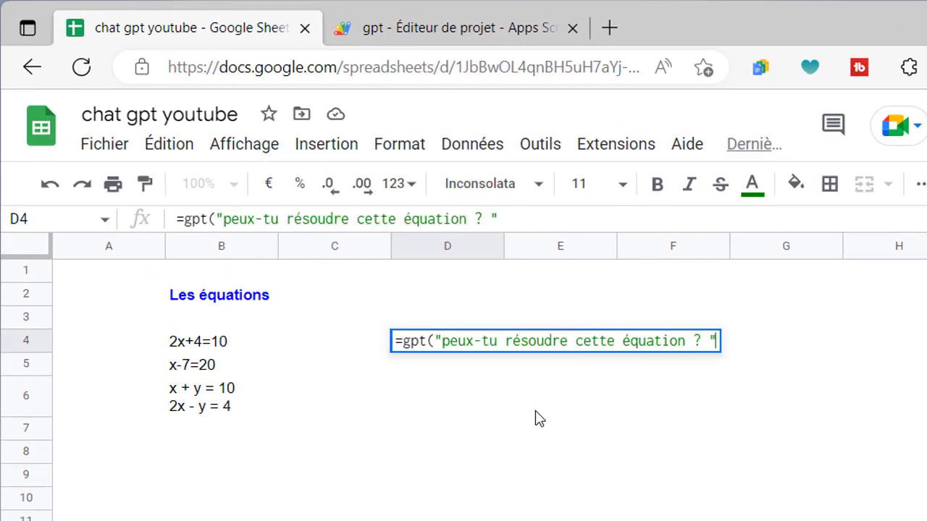
{"action": "type", "text": "&"}
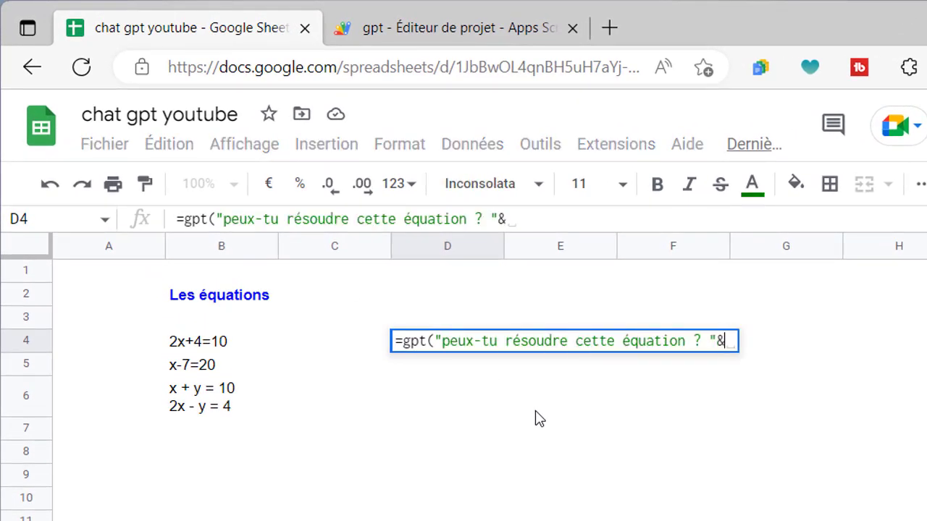
{"action": "left_click", "coordinate": [206, 348]}
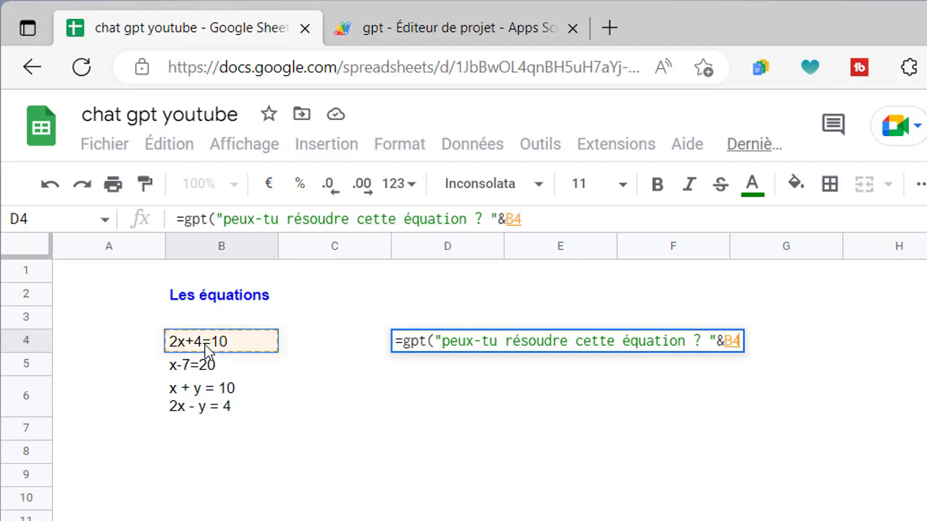
{"action": "type", "text": ")"}
{"action": "key", "text": "Return"}
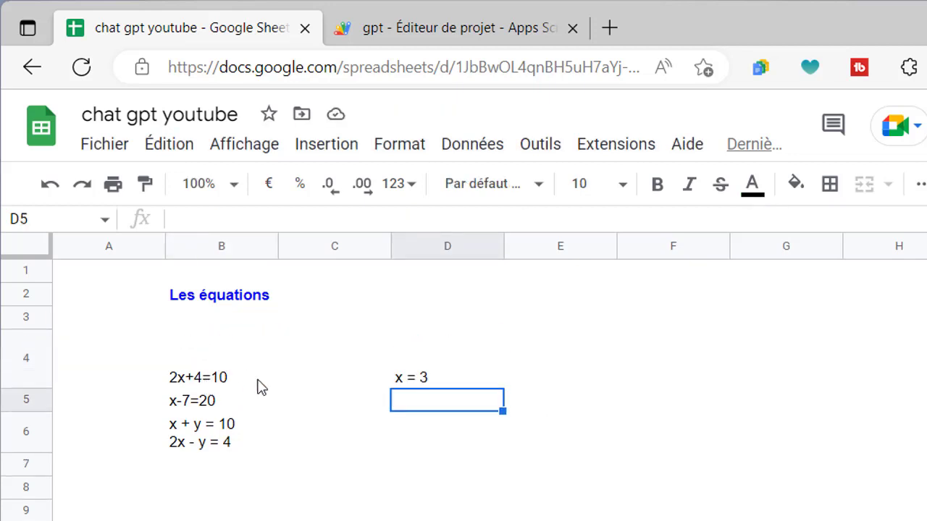
- Fill the D4 equation-solving formula down to D6
{"action": "left_click", "coordinate": [441, 378]}
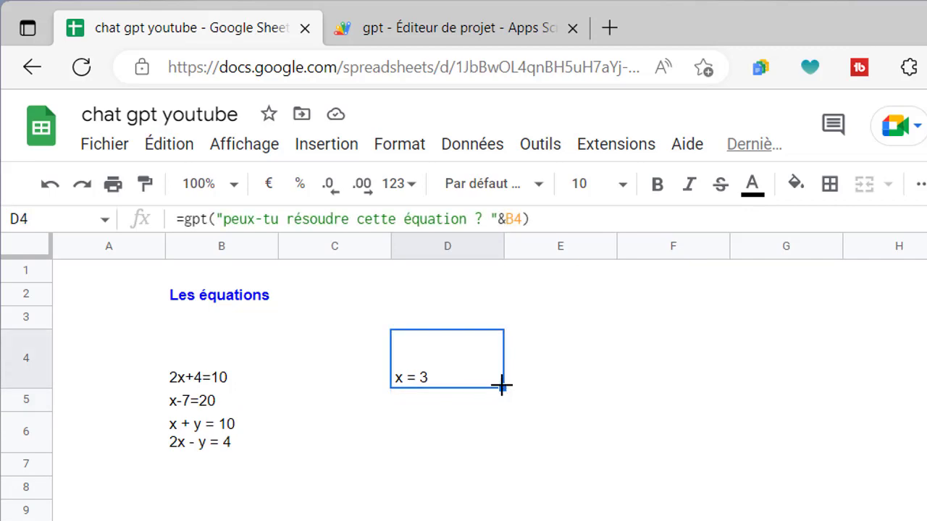
{"action": "mouse_move", "coordinate": [501, 385]}
{"action": "left_mouse_down"}
{"action": "mouse_move", "coordinate": [505, 401]}
{"action": "mouse_move", "coordinate": [461, 434]}
{"action": "left_mouse_up"}
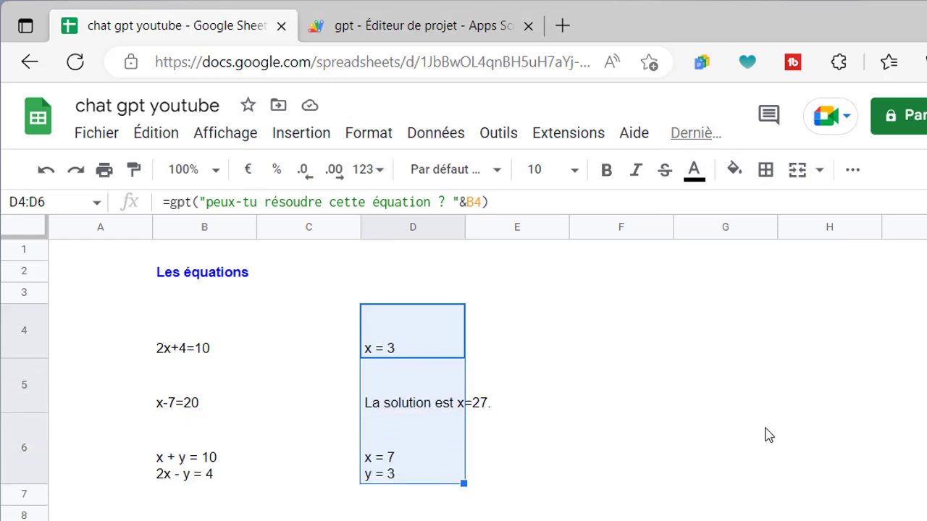
{"action": "left_click", "coordinate": [670, 438]}
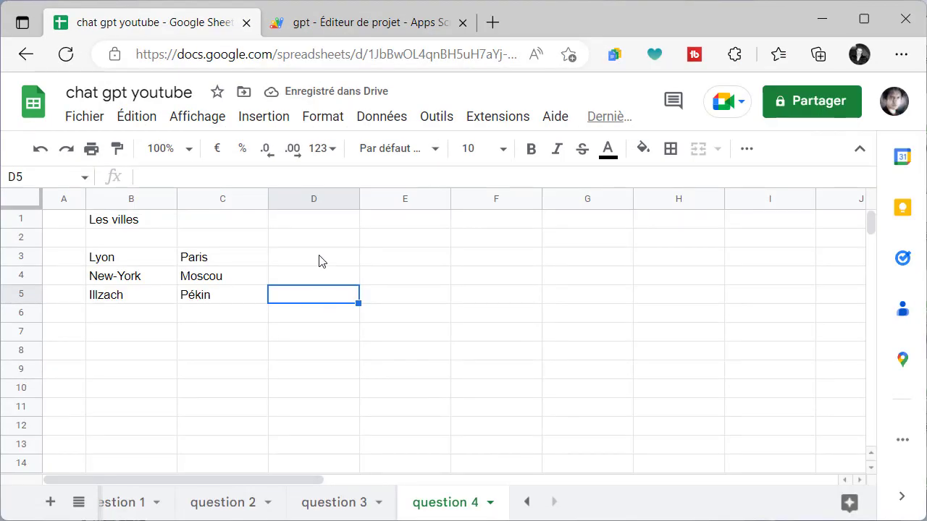
- In D3, enter =gpt("est-ce qu'il y a plus d'habitants à "&B3&" ou à "&C3)
{"action": "left_click", "coordinate": [323, 260]}
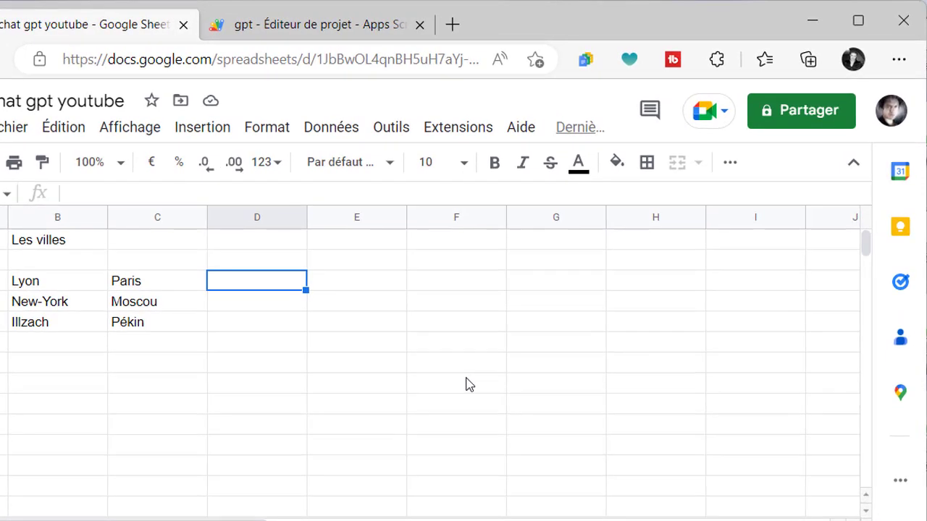
{"action": "type", "text": "="}
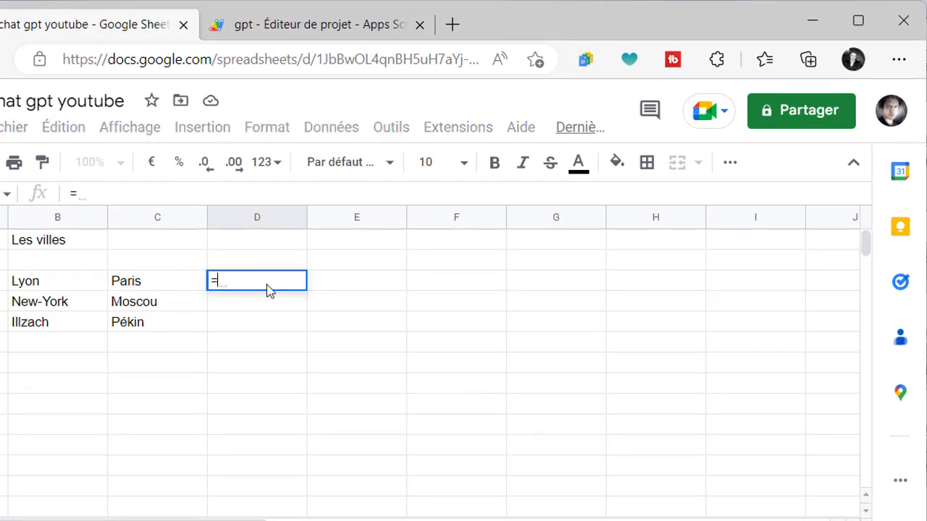
{"action": "type", "text": "gpt(\"est-ce qu'il y a plus d'habitants à \"&"}
{"action": "left_click", "coordinate": [41, 286]}
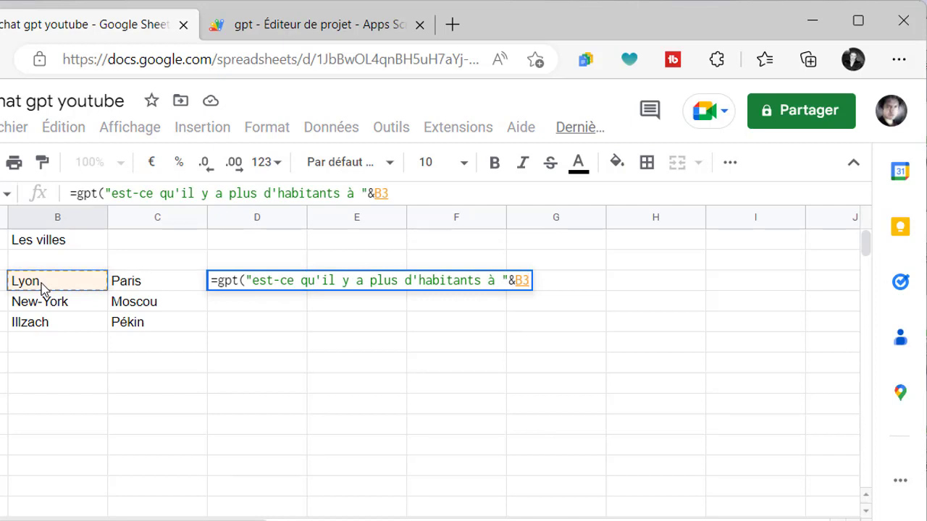
{"action": "type", "text": "&\" ou à"}
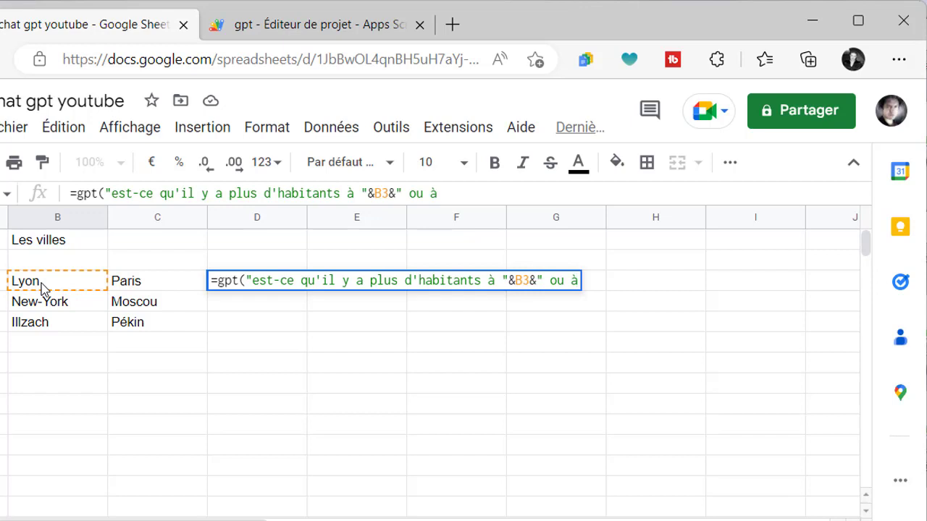
{"action": "type", "text": " \"&"}
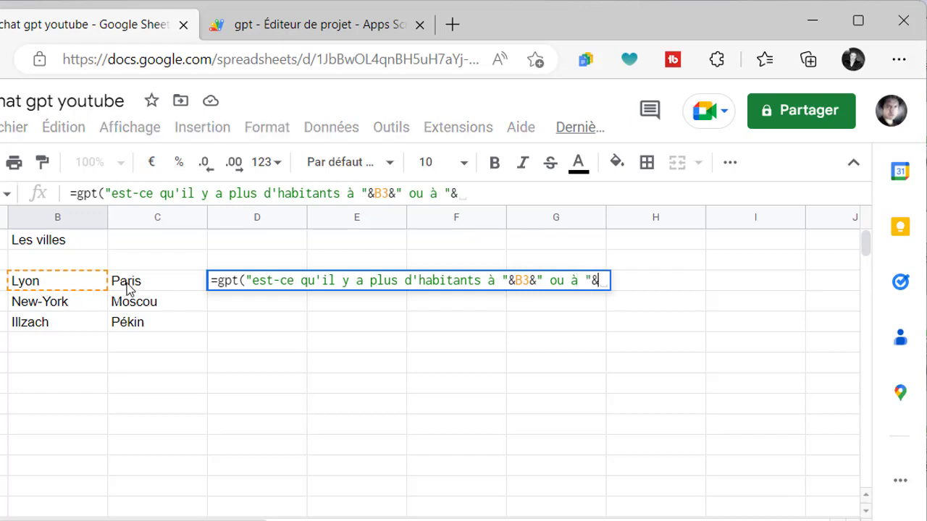
{"action": "left_click", "coordinate": [128, 288]}
{"action": "type", "text": ")"}
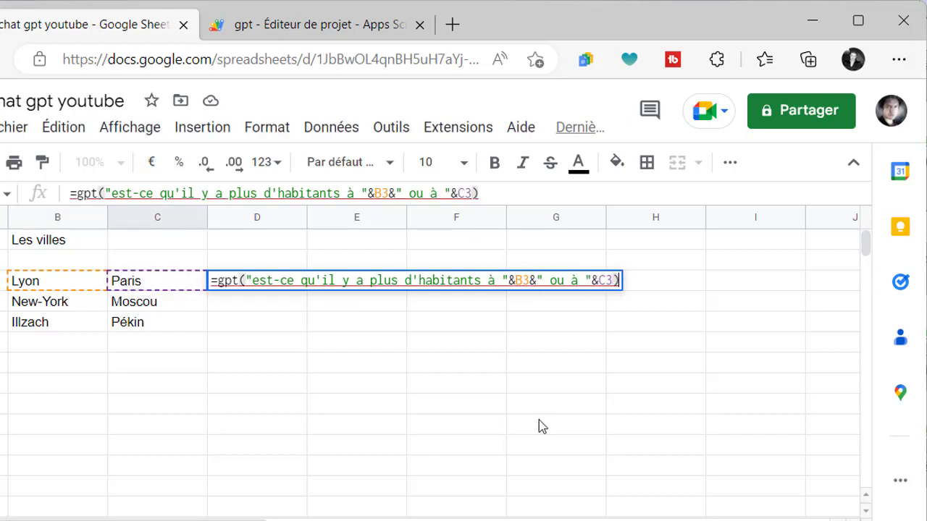
{"action": "key", "text": "Return"}
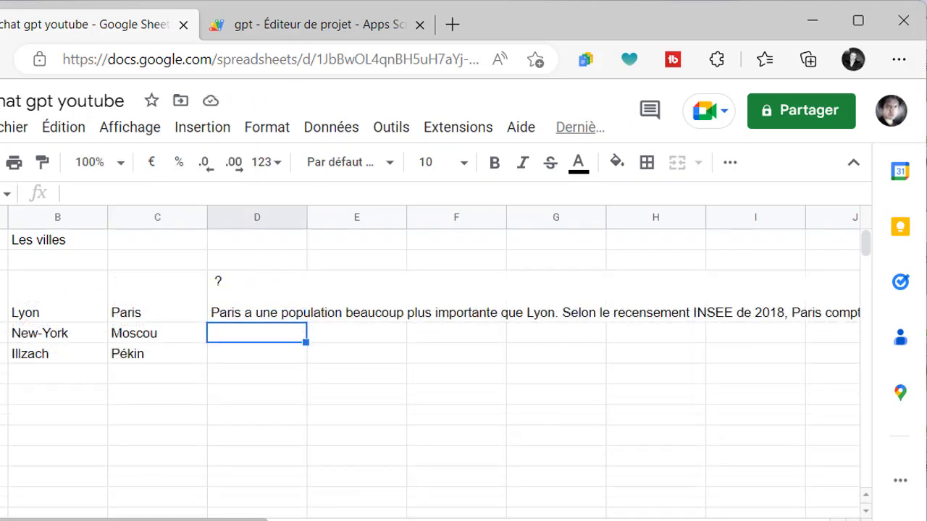
- Scroll across to read the answer: Paris has 2 273 305 inhabitants versus 515 275 for Lyon
{"action": "scroll", "coordinate": [430, 362], "scroll_direction": "right", "scroll_amount": 1}
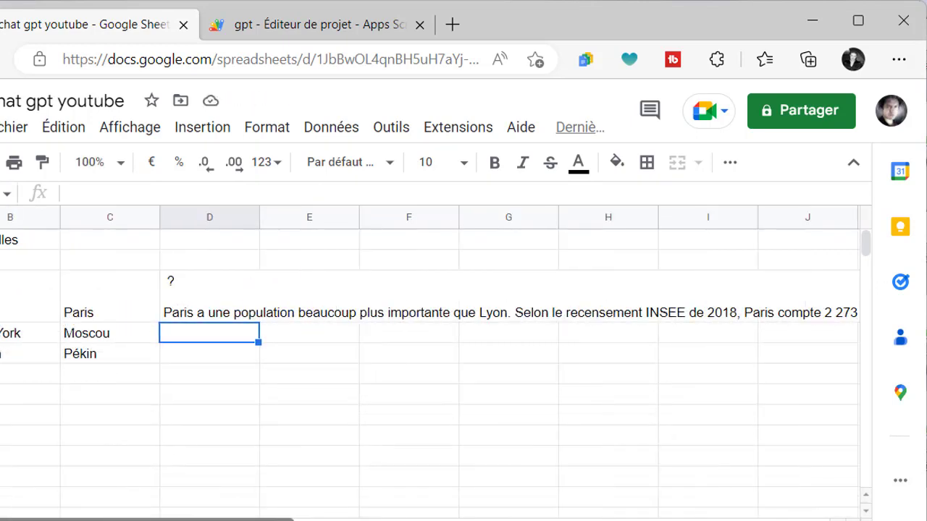
{"action": "scroll", "coordinate": [430, 362], "scroll_direction": "right", "scroll_amount": 2}
{"action": "scroll", "coordinate": [431, 362], "scroll_direction": "right", "scroll_amount": 2}
{"action": "scroll", "coordinate": [431, 362], "scroll_direction": "right", "scroll_amount": 1}
{"action": "scroll", "coordinate": [431, 362], "scroll_direction": "right", "scroll_amount": 1}
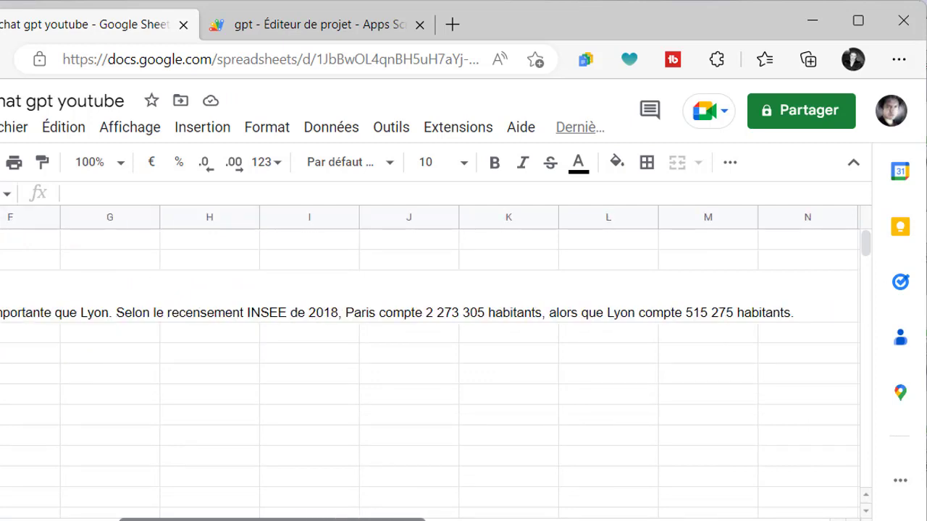
{"action": "scroll", "coordinate": [431, 363], "scroll_direction": "right", "scroll_amount": 1}
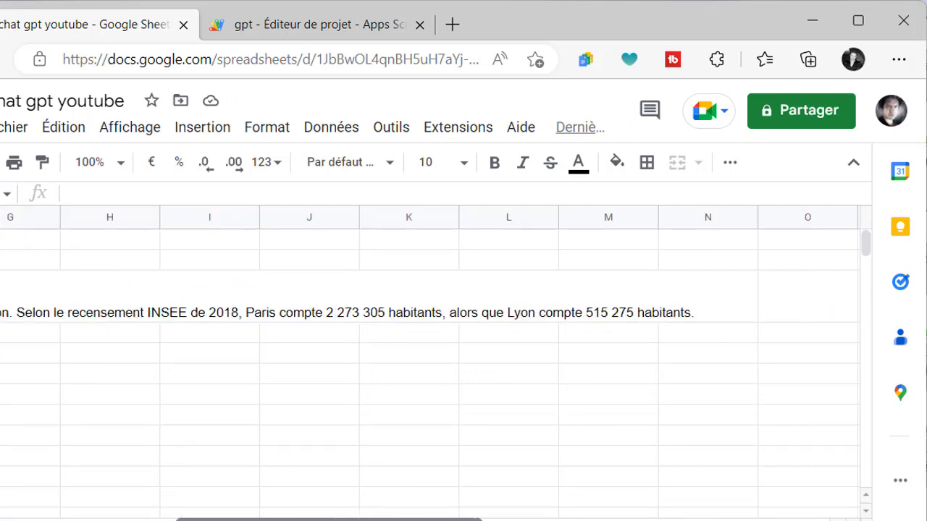
{"action": "scroll", "coordinate": [431, 363], "scroll_direction": "right", "scroll_amount": 1}
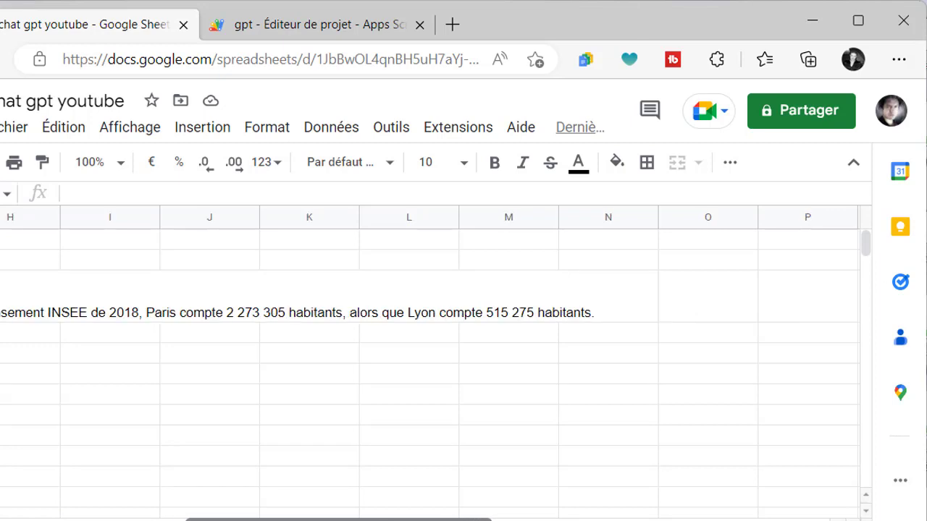
{"action": "scroll", "coordinate": [278, 506], "scroll_direction": "left", "scroll_amount": 4}
{"action": "scroll", "coordinate": [186, 507], "scroll_direction": "left", "scroll_amount": 2}
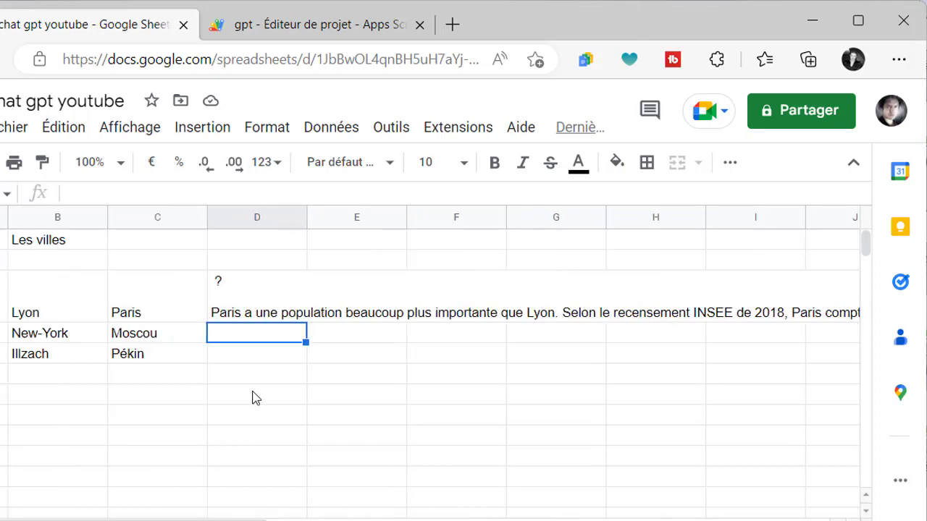
- Fill the D3 population formula down to the New-York/Moscou and Illzach/Pékin rows
{"action": "left_click", "coordinate": [303, 317]}
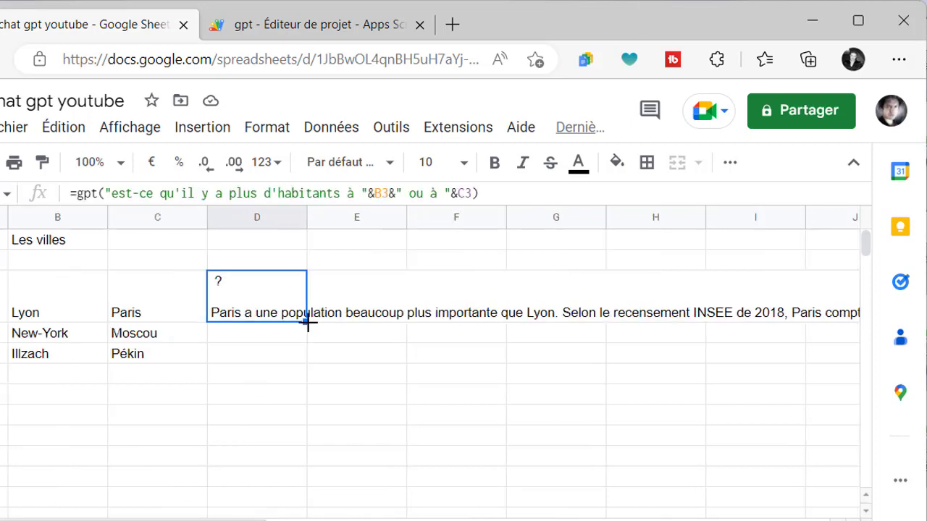
{"action": "left_click_drag", "start_coordinate": [308, 327], "coordinate": [304, 352]}
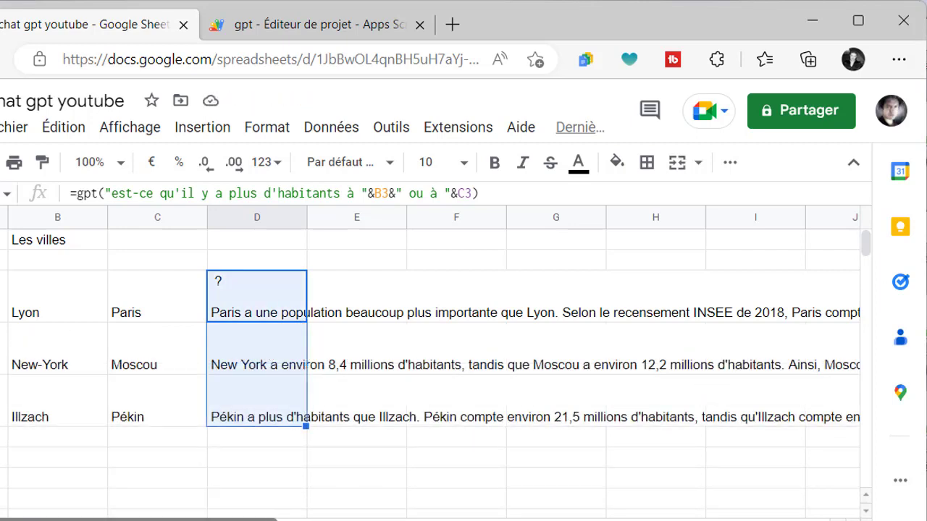
{"action": "mouse_move", "coordinate": [218, 519]}
{"action": "left_mouse_down"}
{"action": "mouse_move", "coordinate": [348, 520]}
{"action": "mouse_move", "coordinate": [217, 519]}
{"action": "left_mouse_up"}
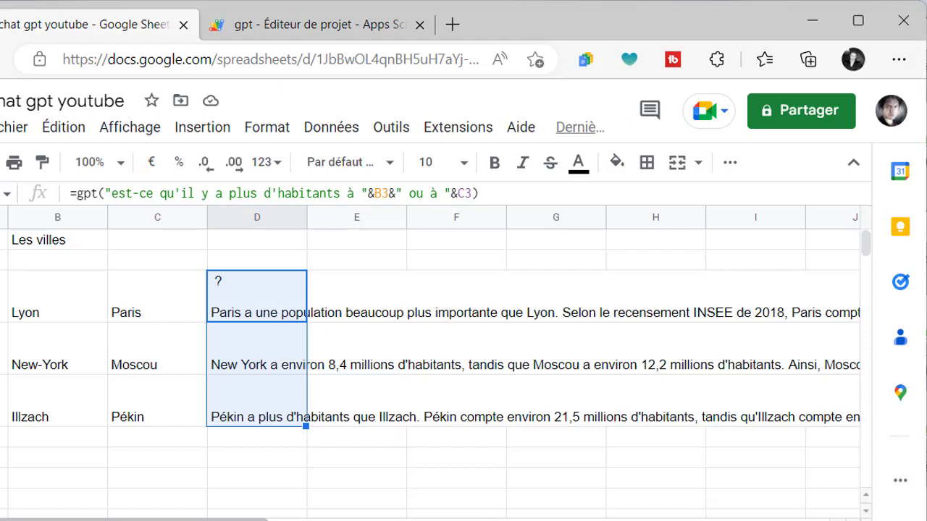
{"action": "left_click_drag", "start_coordinate": [275, 519], "coordinate": [308, 519]}
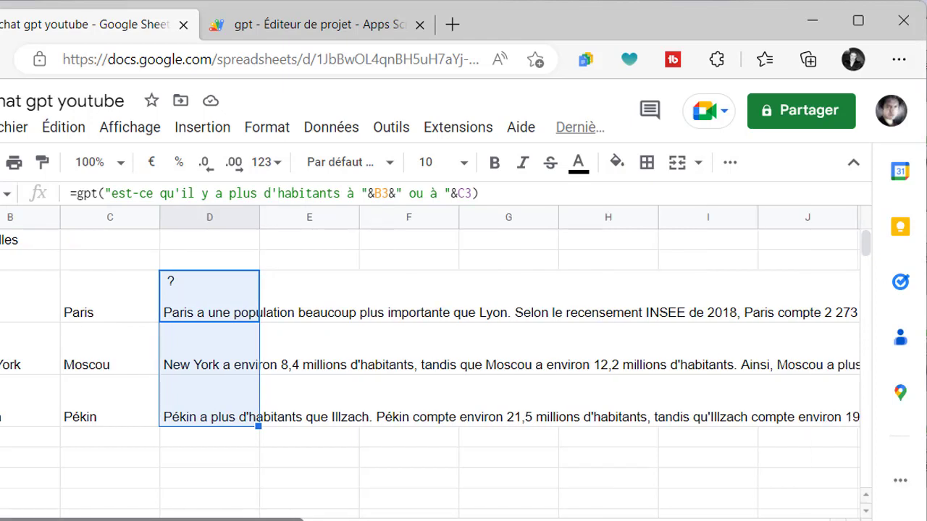
{"action": "scroll", "coordinate": [434, 326], "scroll_direction": "right", "scroll_amount": 2}
{"action": "scroll", "coordinate": [434, 326], "scroll_direction": "left", "scroll_amount": 3}
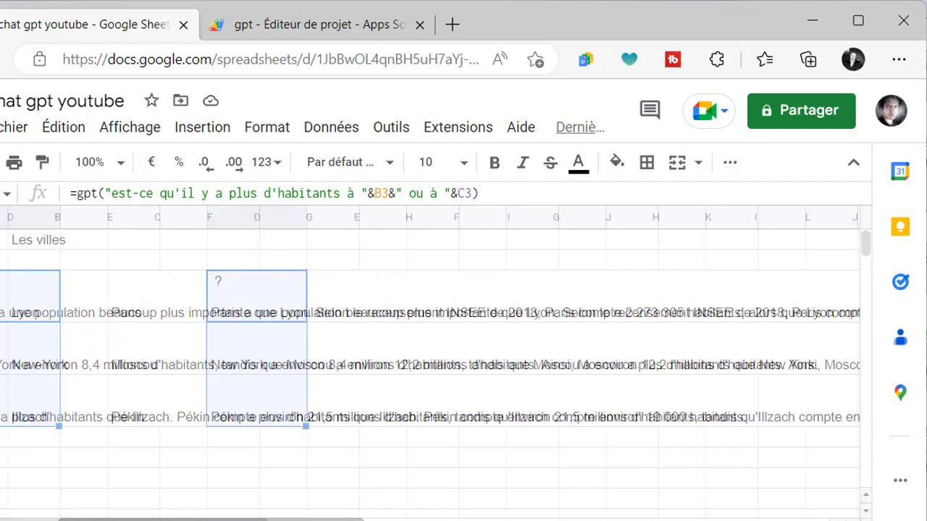